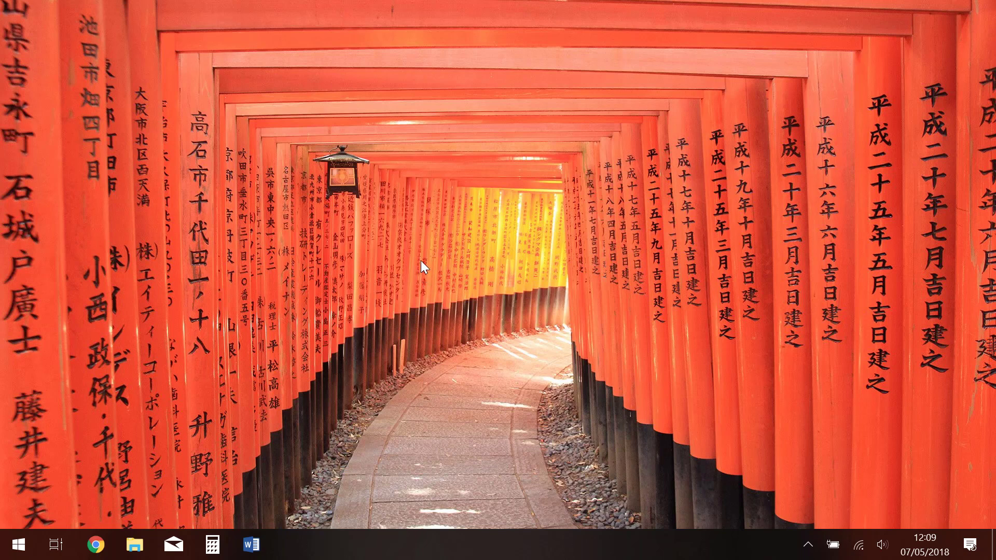
- Uninstall the Spotify app from its tile in the Start menu's Action group
left_click(22, 544)
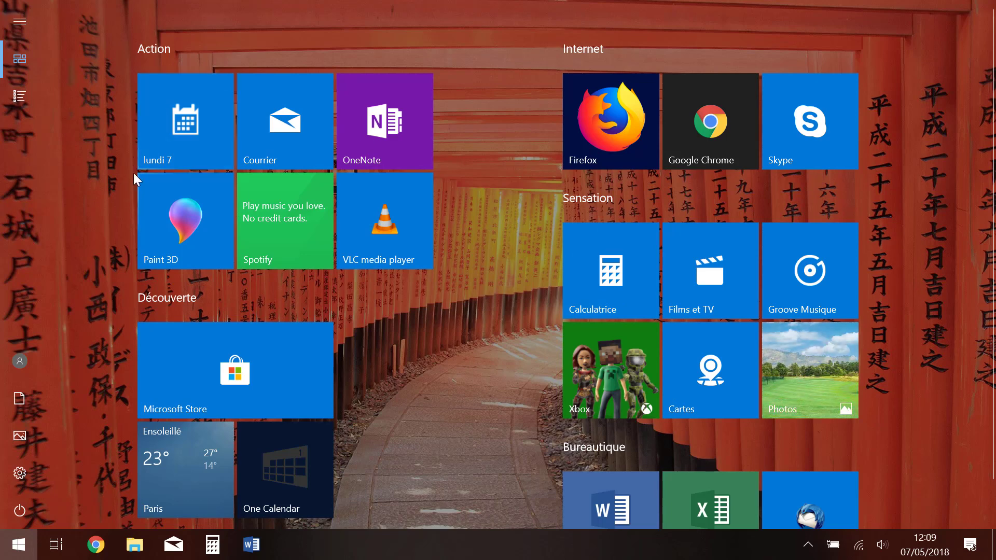
left_click(21, 97)
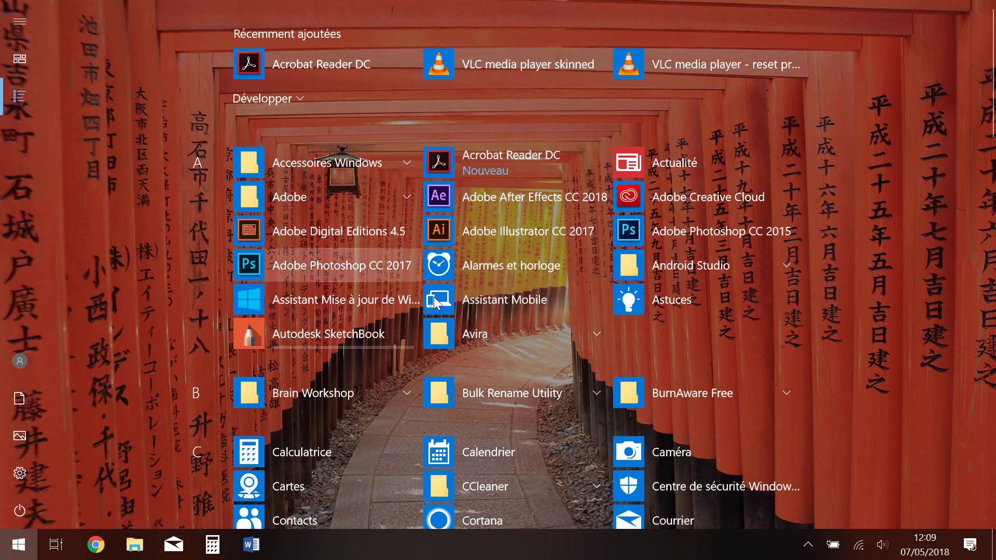
left_click(20, 60)
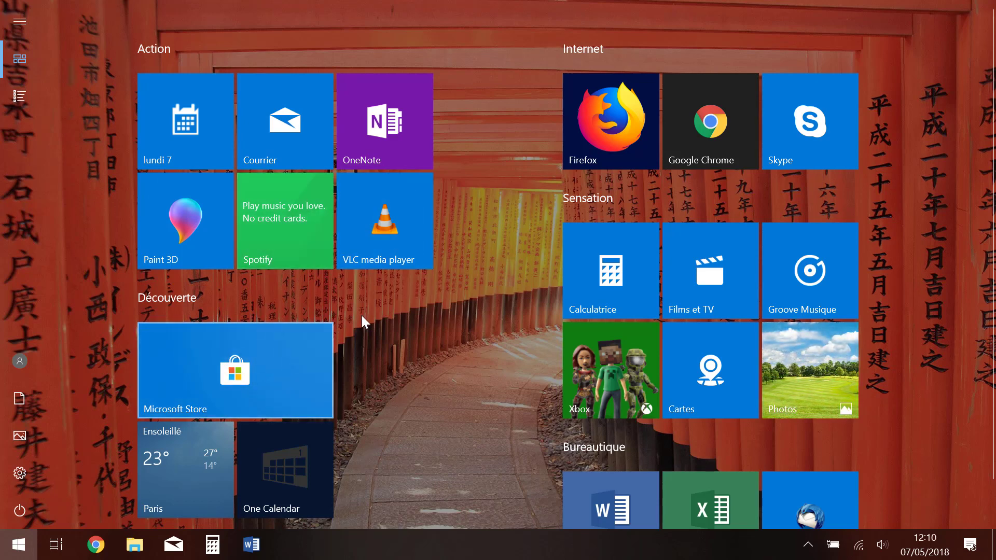
right_click(276, 212)
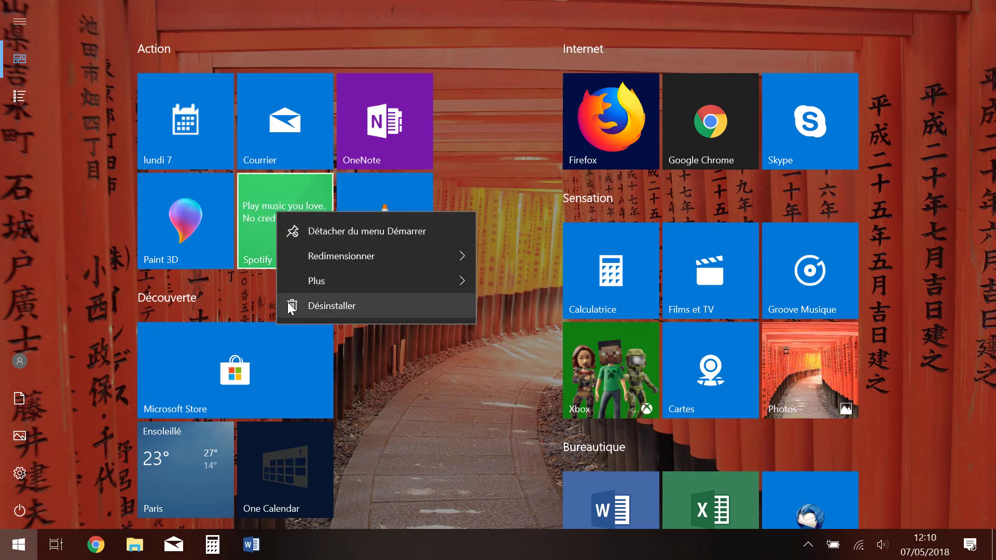
left_click(349, 306)
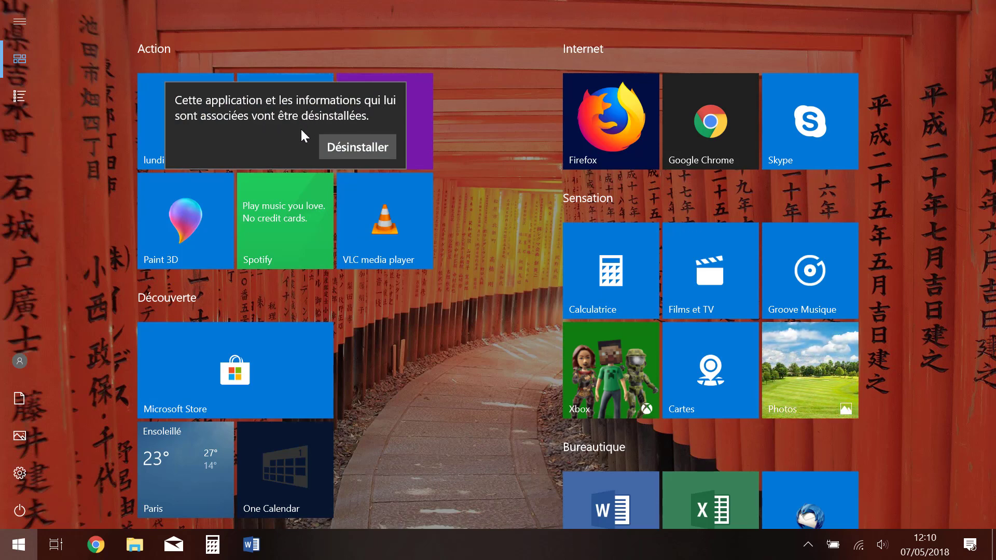
left_click(357, 148)
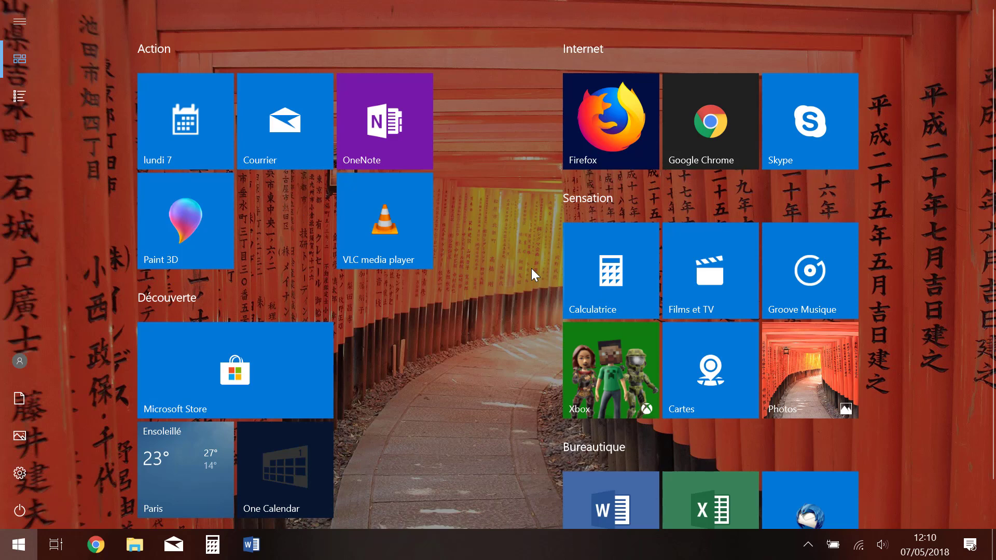
- Search the computer for "spotify" to check for the app, and dismiss the search
type("sp")
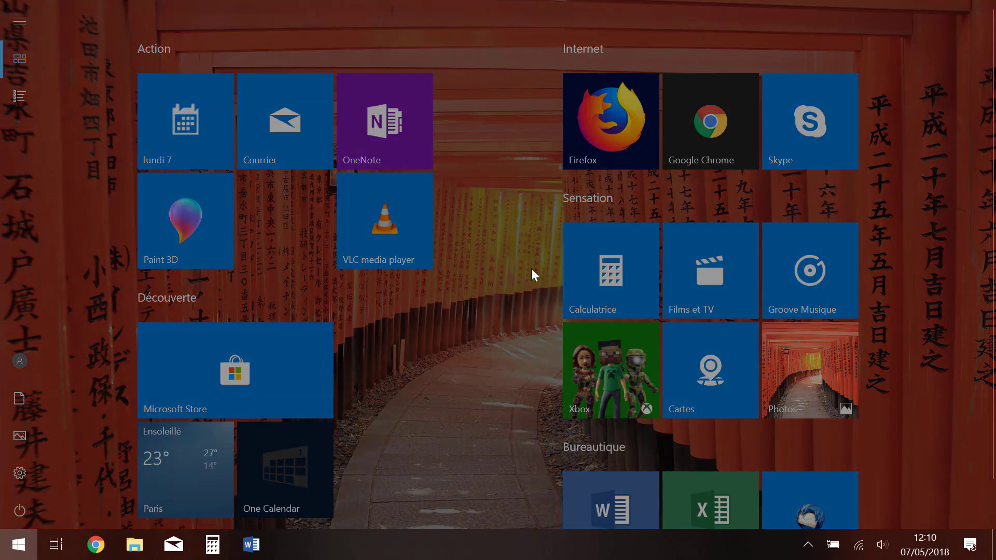
type("otify")
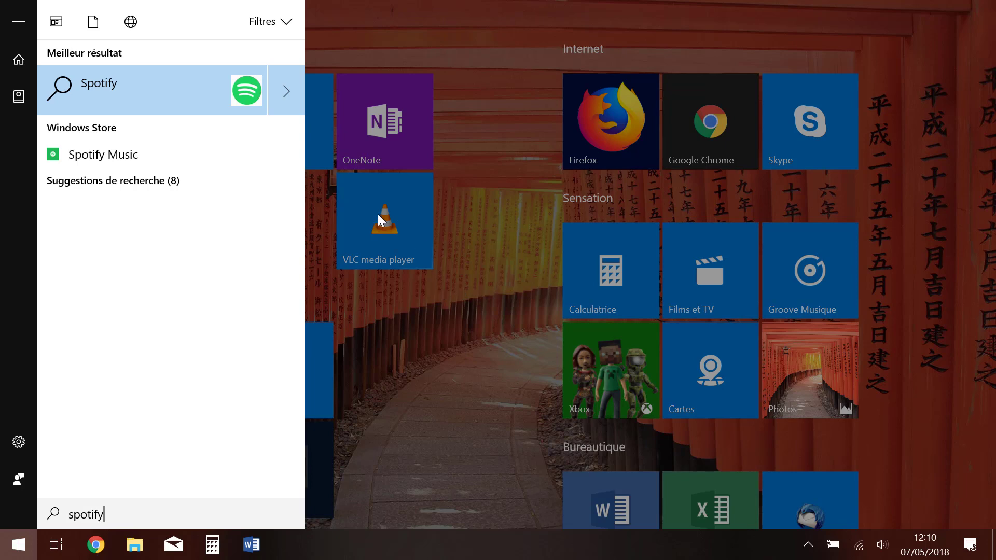
left_click(498, 282)
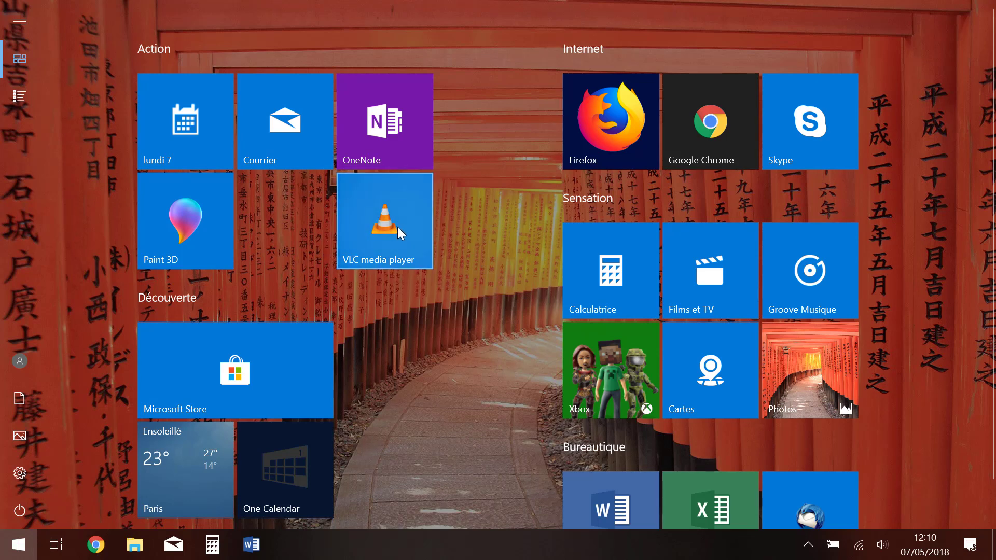
- Request uninstallation of VLC media player from its Start tile and maximize the Programmes et fonctionnalités window
right_click(372, 215)
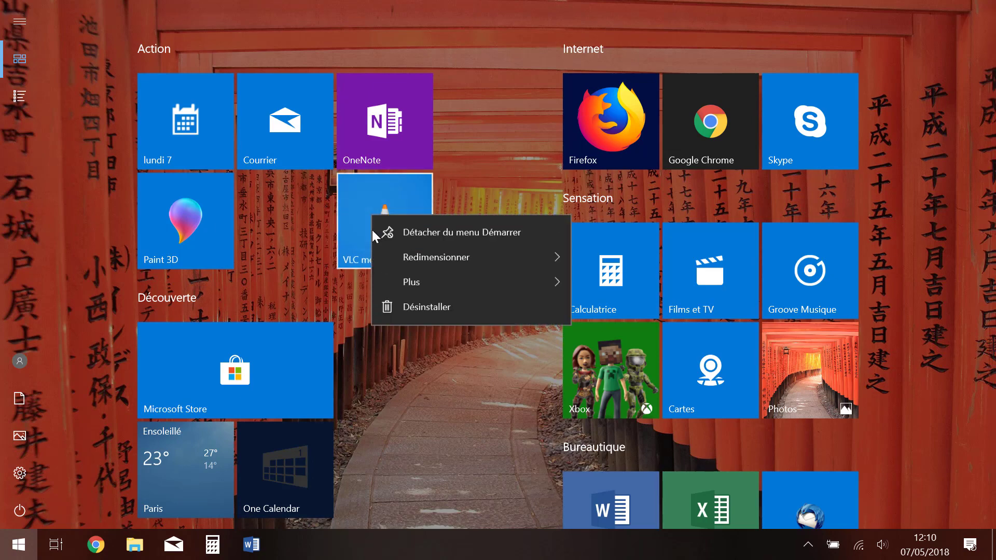
left_click(436, 309)
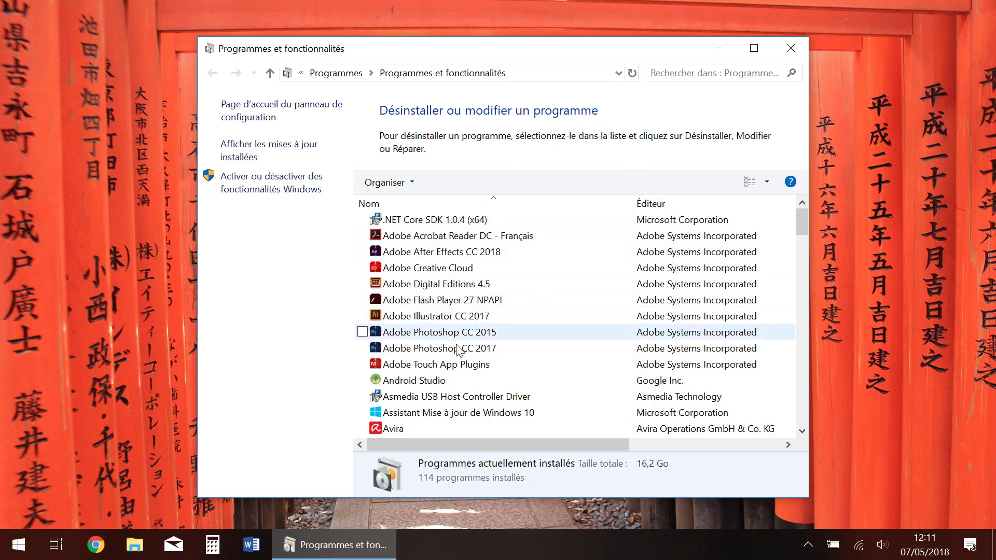
left_click(754, 48)
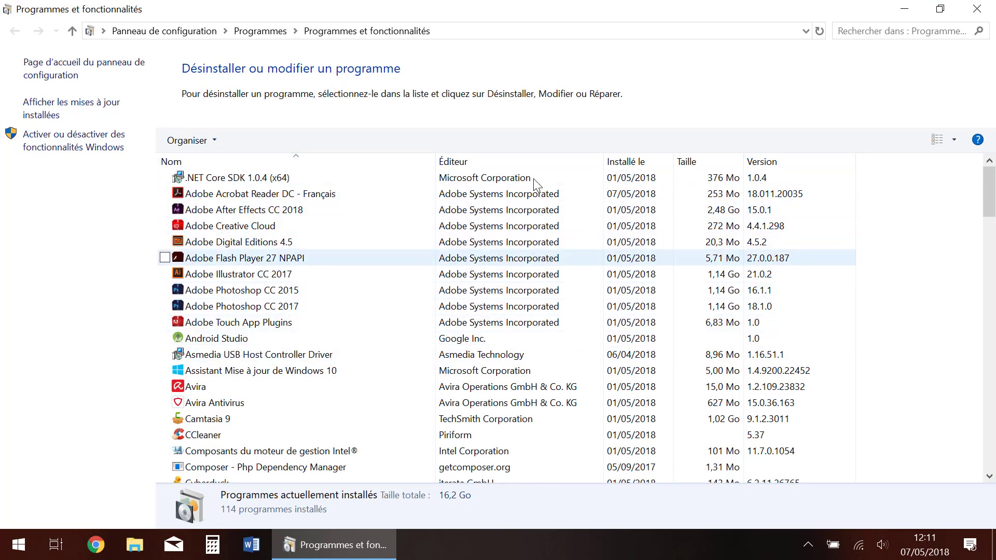
- Find VLC media player in the installed programs list and launch its uninstaller, continuing despite other connected users
scroll(338, 327, "down", 4)
scroll(333, 338, "down", 20)
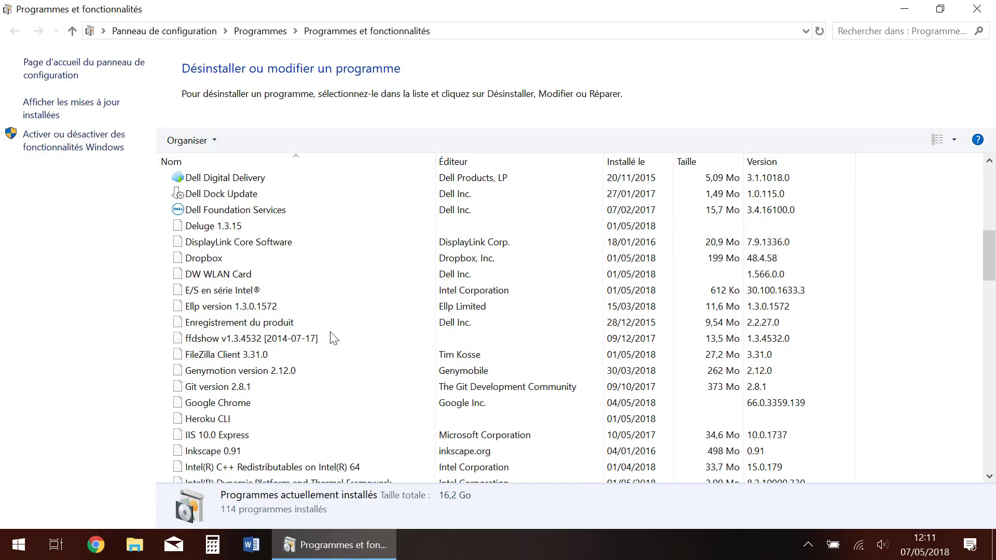
scroll(380, 348, "down", 4)
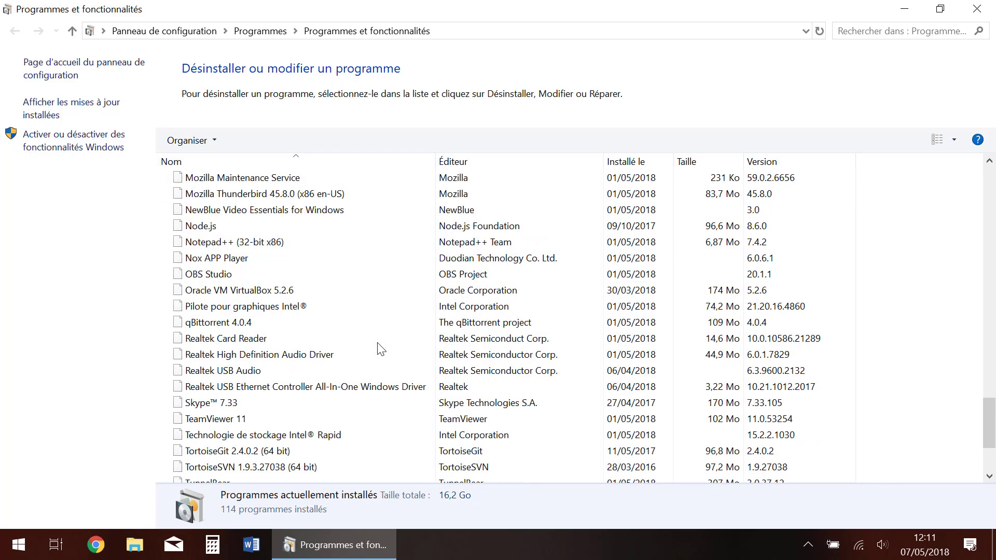
scroll(380, 349, "up", 20)
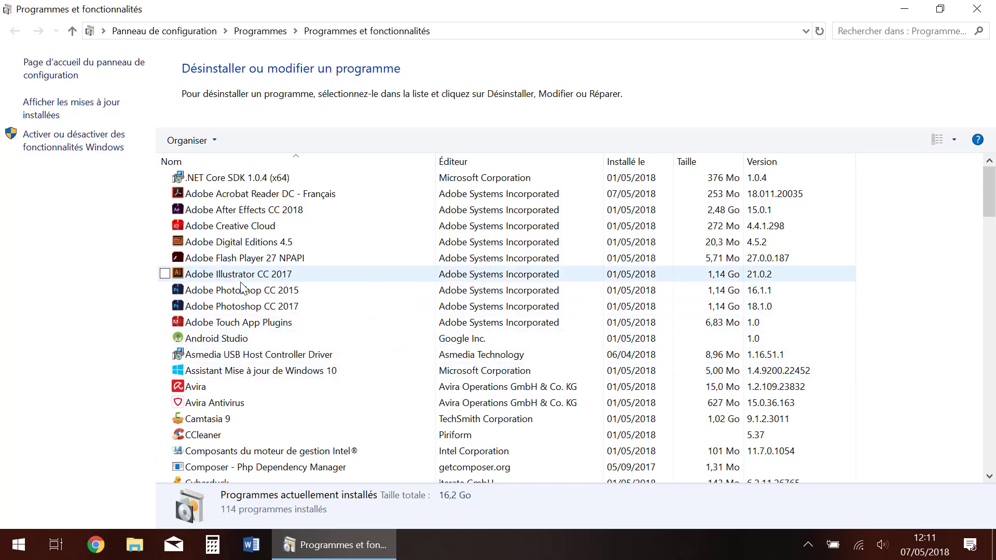
scroll(311, 352, "down", 1)
scroll(311, 353, "up", 1)
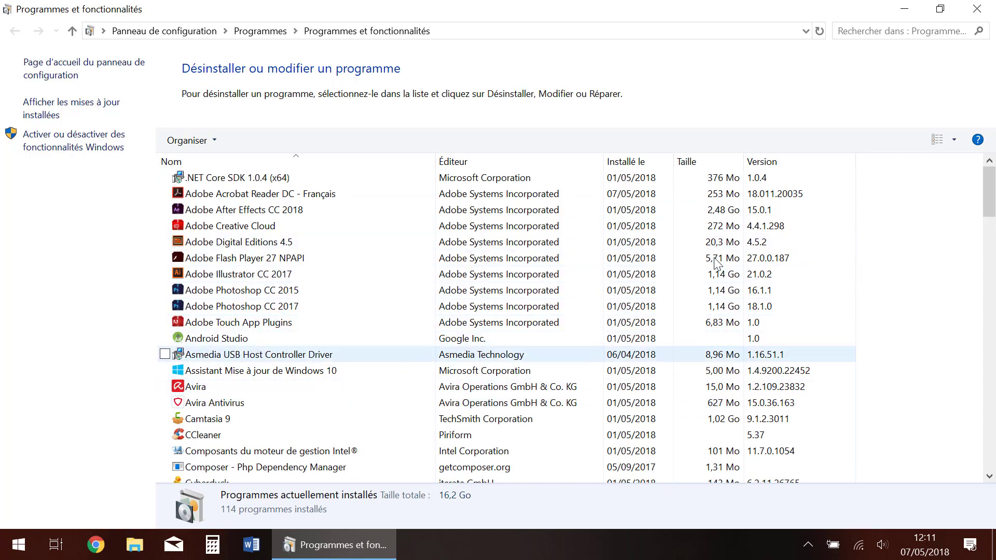
left_click_drag(993, 192, 988, 443)
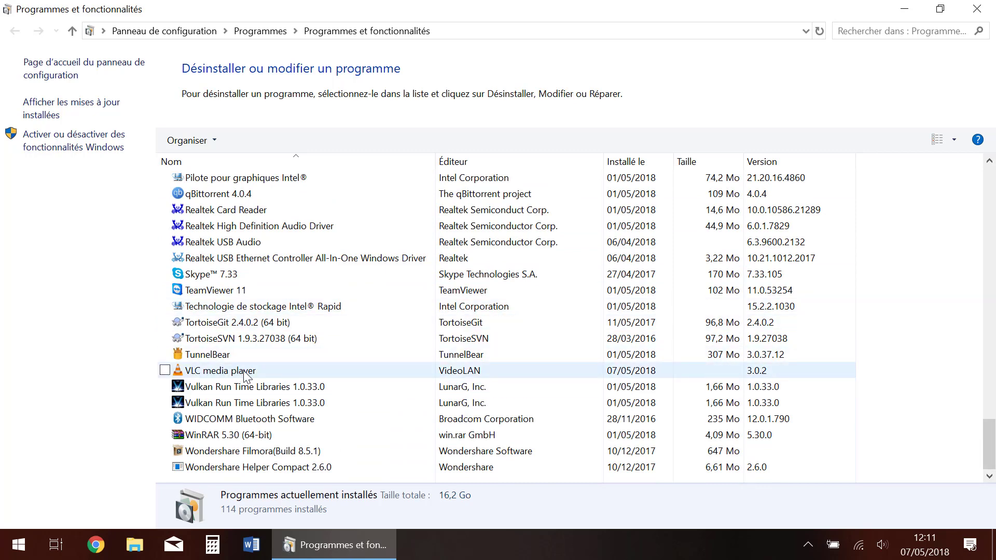
double_click(236, 371)
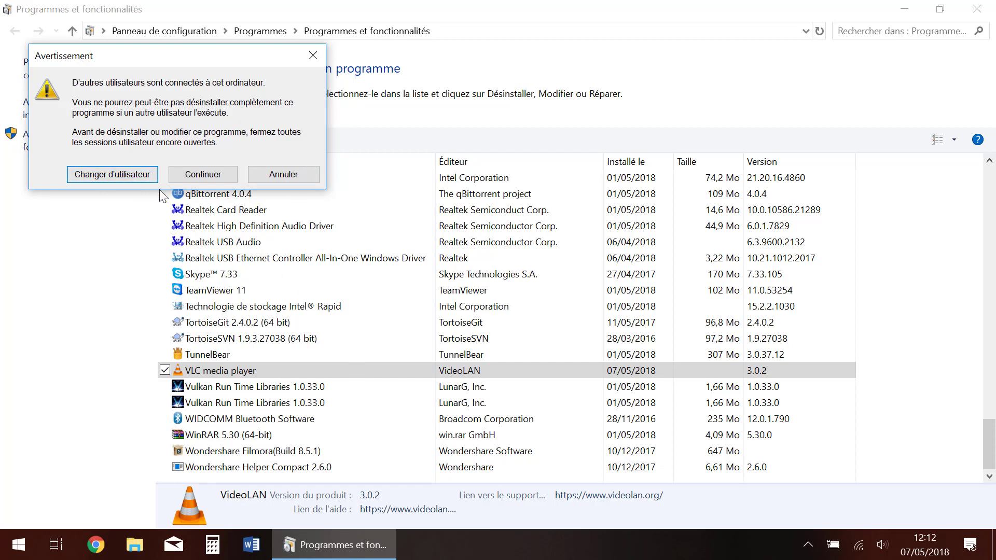
left_click(204, 174)
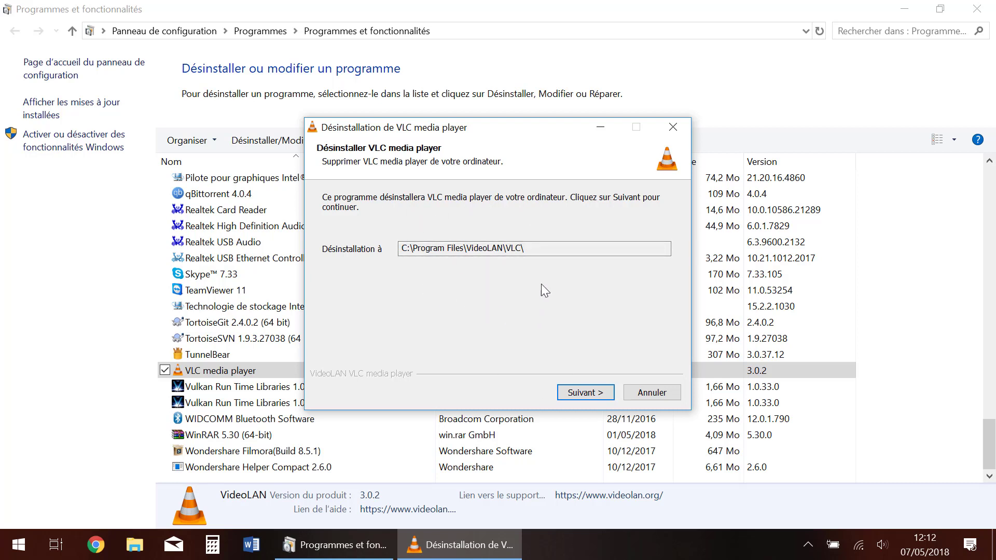
- Uninstall VLC media player without erasing its preferences and cache, and close the uninstaller and the programs window
left_click(585, 392)
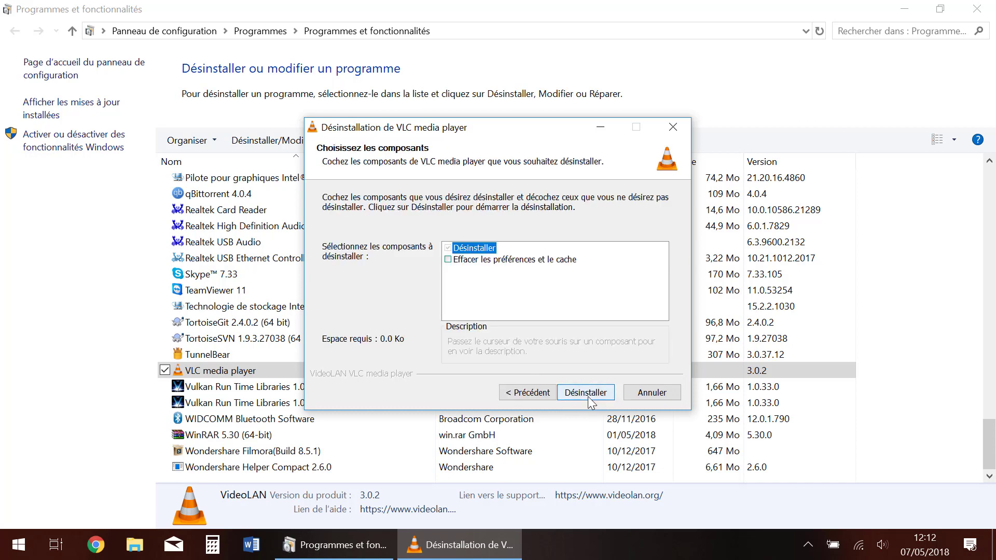
left_click(585, 393)
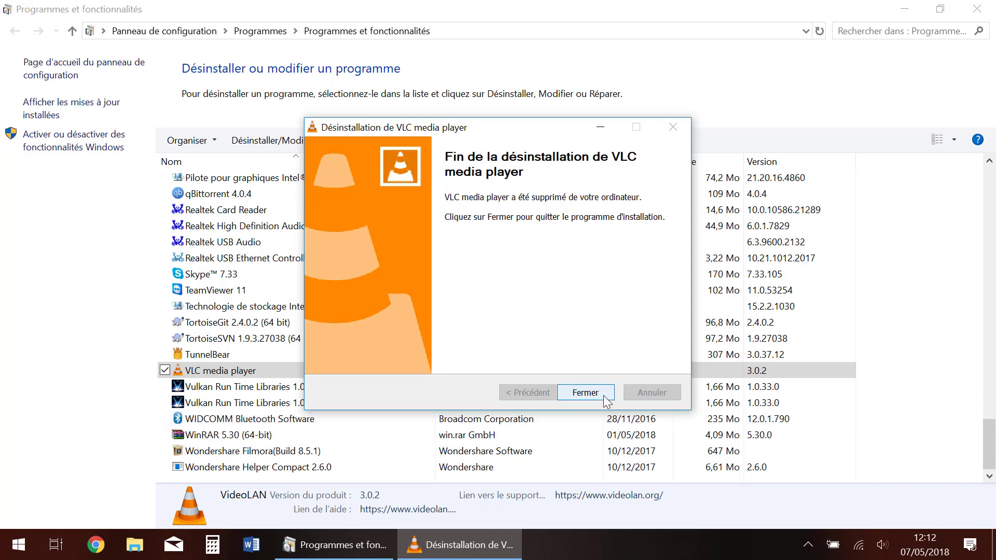
left_click(584, 392)
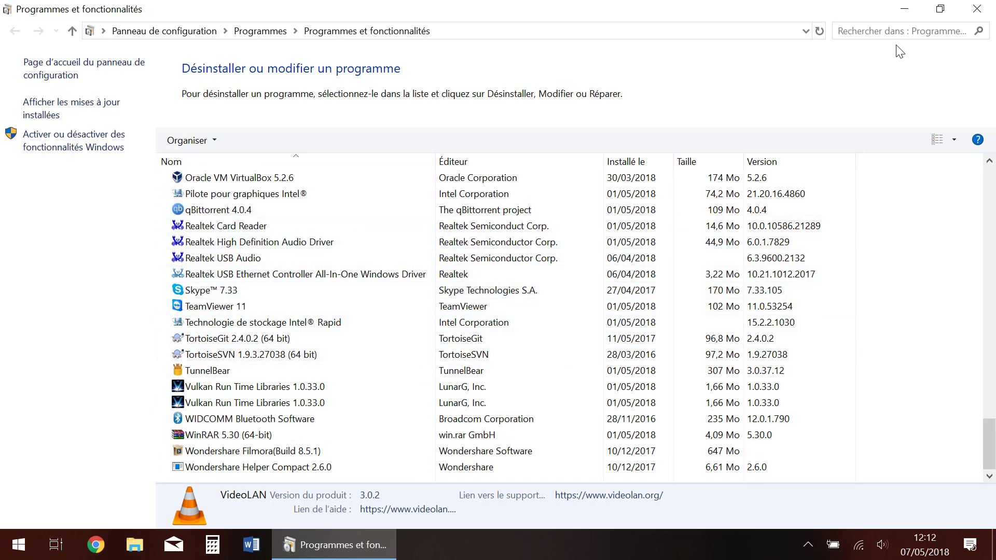
left_click(976, 9)
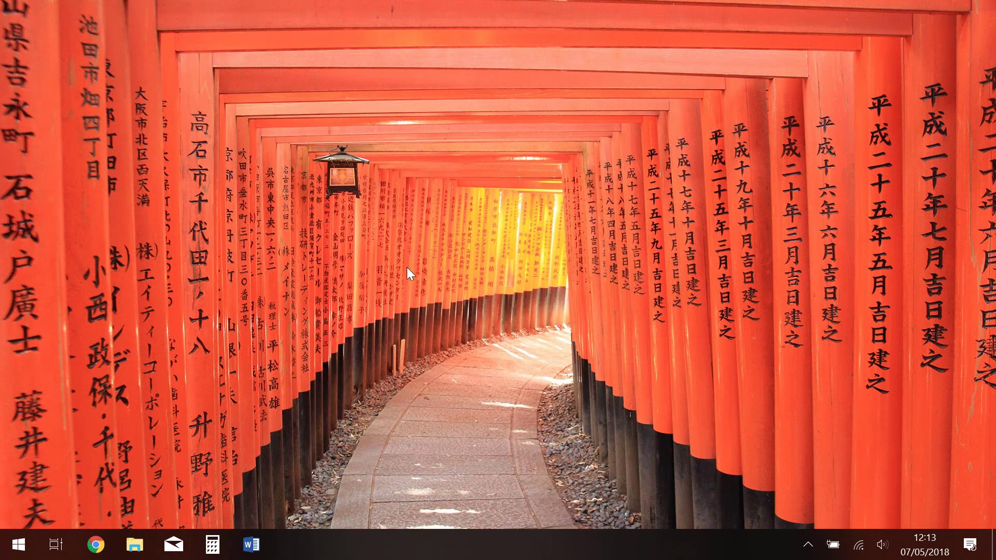
- Look at the uninstall option for Adobe Creative Cloud in the Start menu's full app list, and return to the tiles
left_click(19, 544)
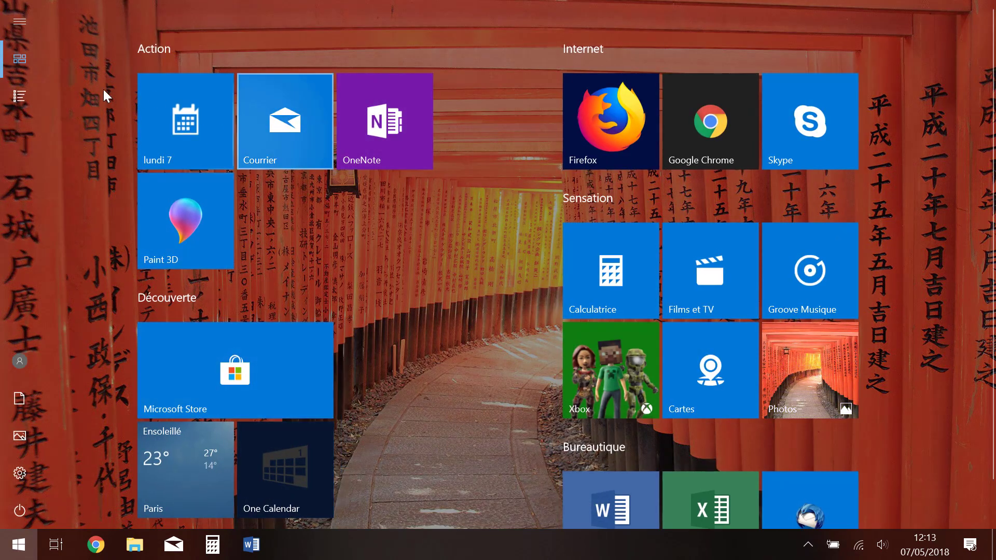
left_click(14, 98)
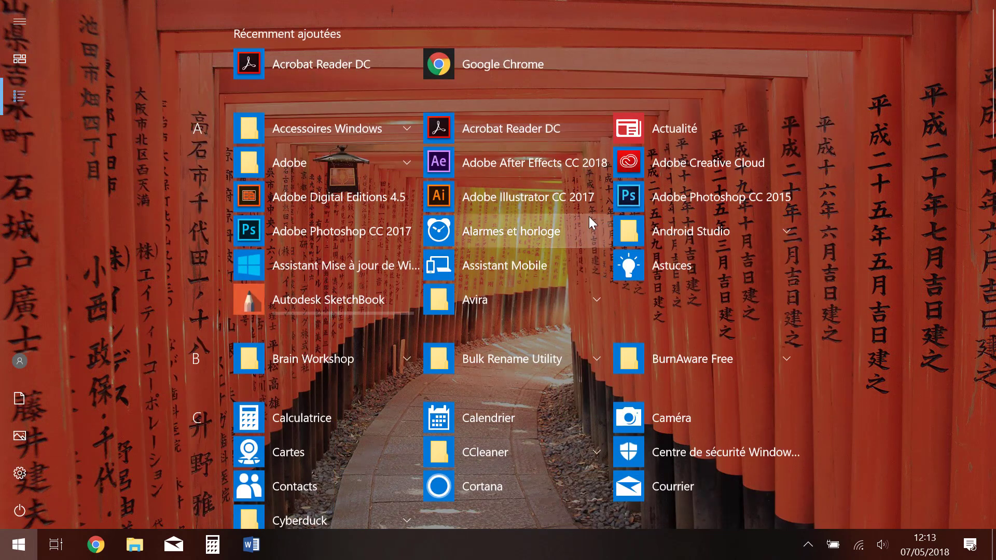
right_click(676, 160)
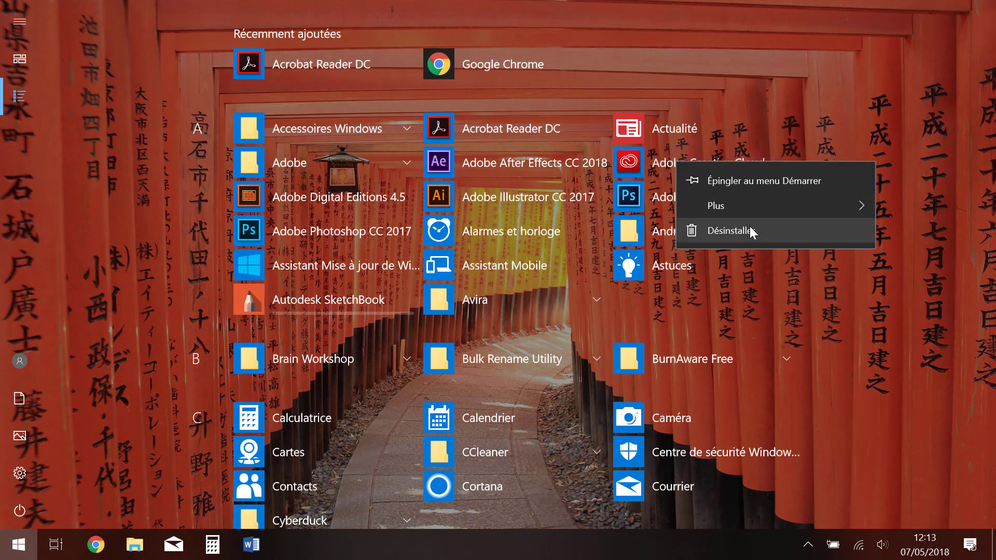
left_click(653, 86)
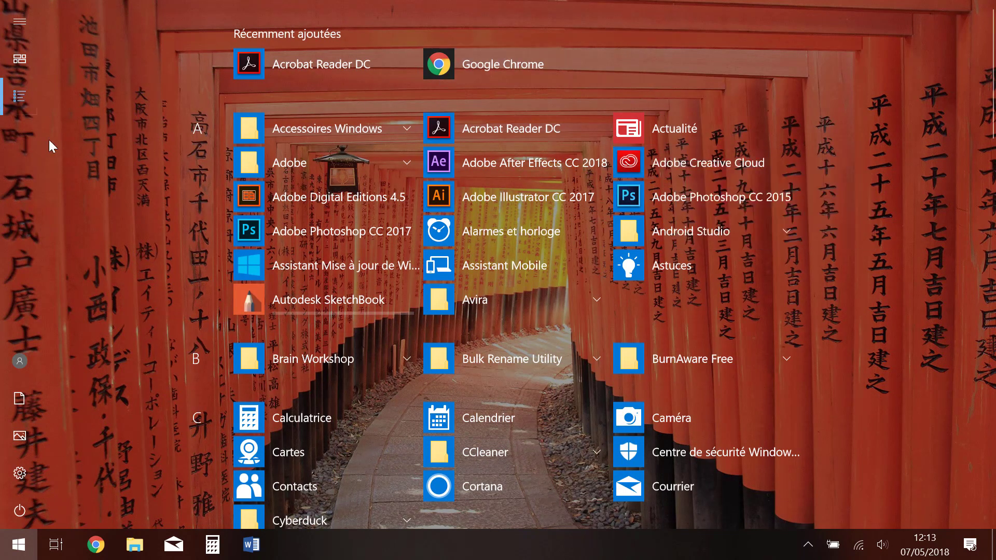
left_click(18, 58)
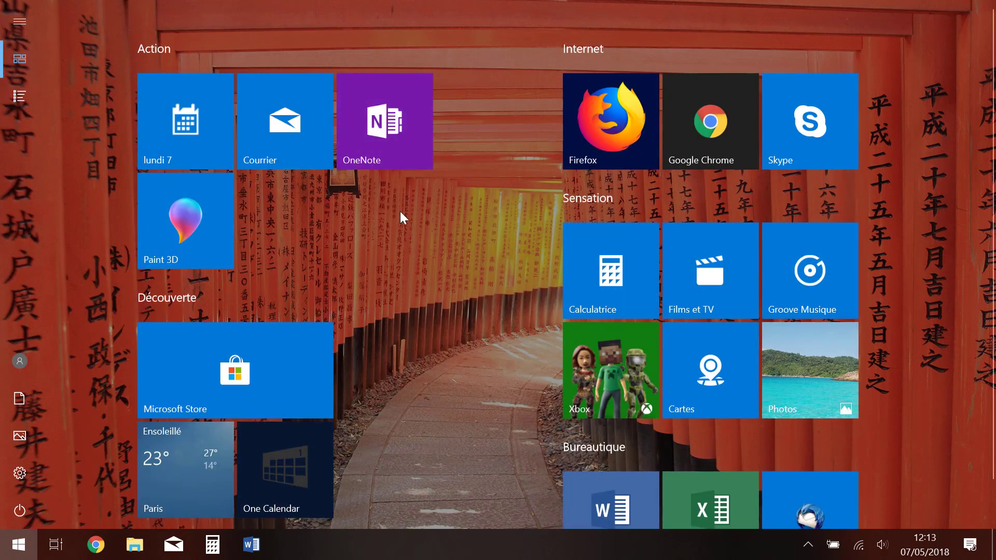